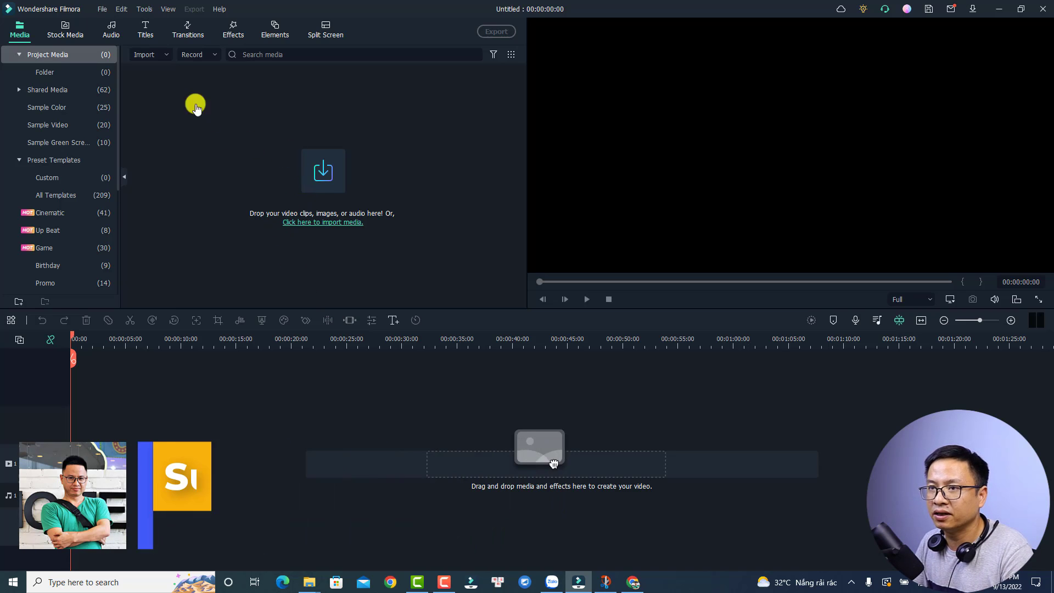
# Step: Import the MP3 'Forest Lullabye - Asher Fulero' from Downloads into the project media folder
pyautogui.click(44, 72)
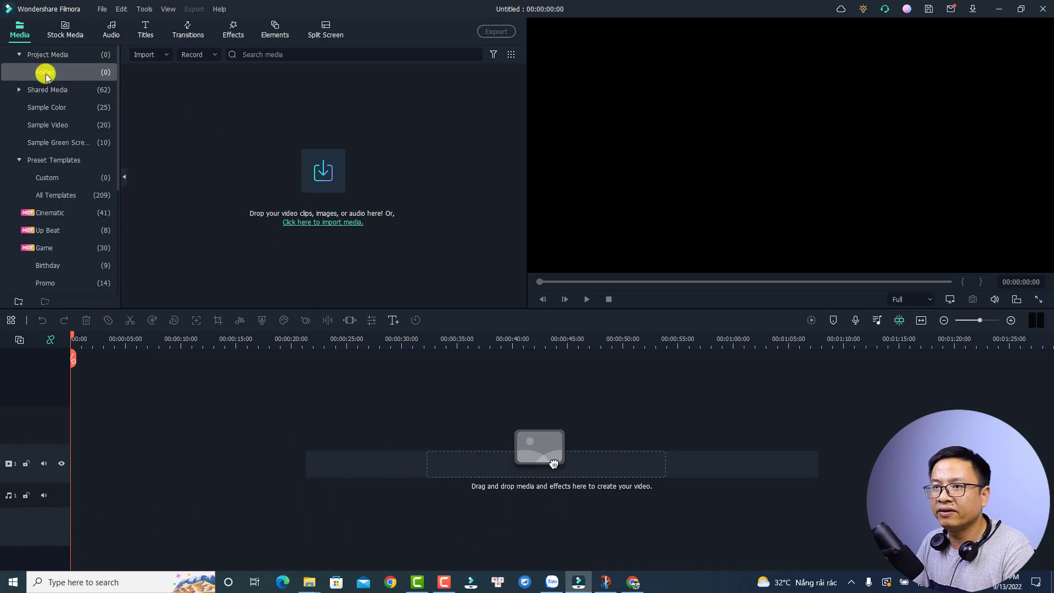
pyautogui.click(315, 184)
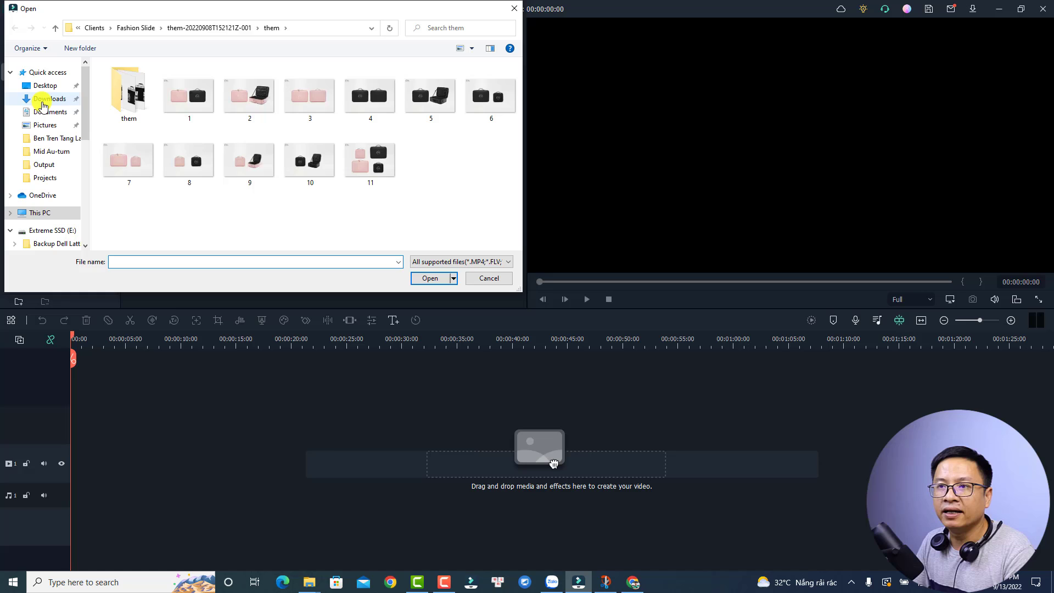
pyautogui.click(45, 99)
pyautogui.click(160, 118)
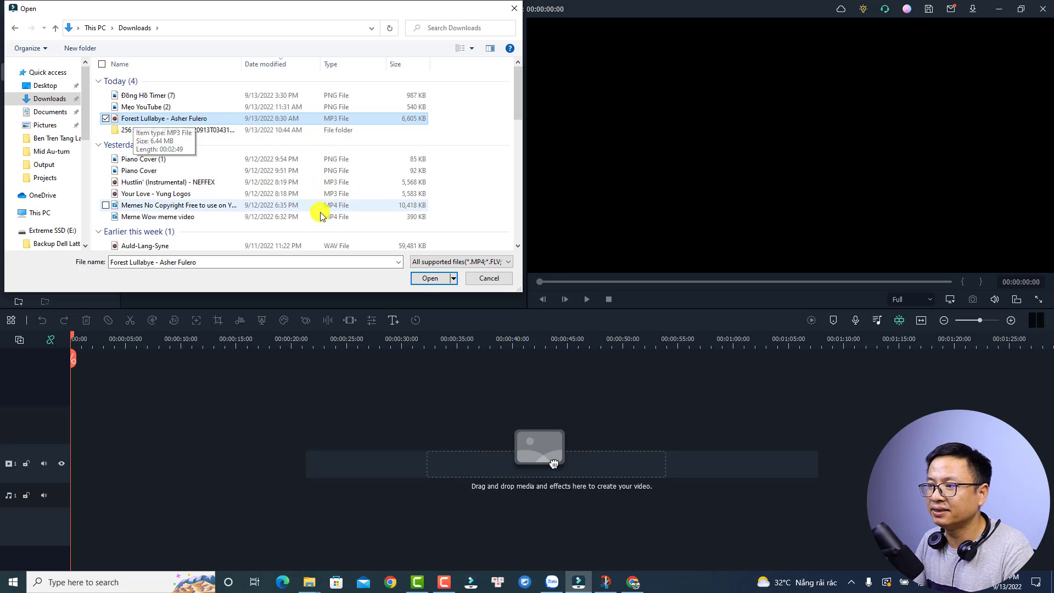
pyautogui.click(424, 281)
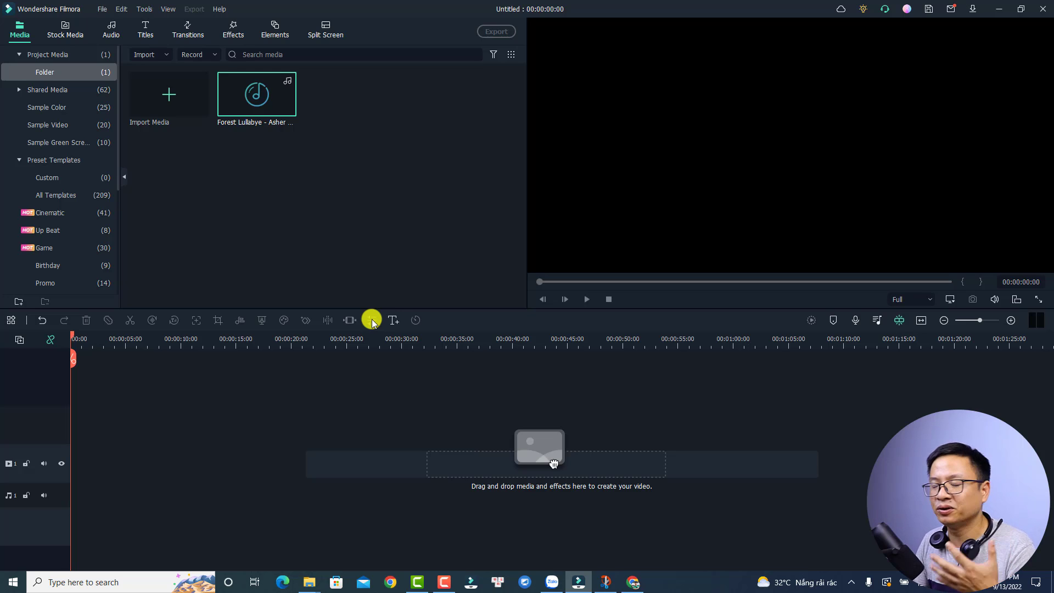
# Step: Open the import dialog and browse from C: to Fashion Slide > tui celin
pyautogui.click(287, 182)
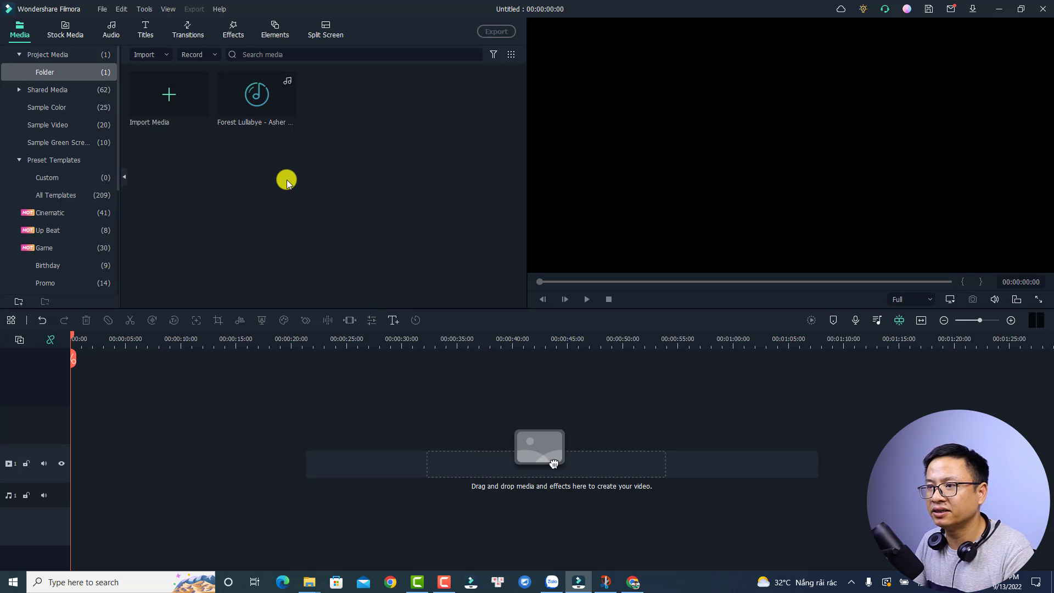
pyautogui.doubleClick(286, 180)
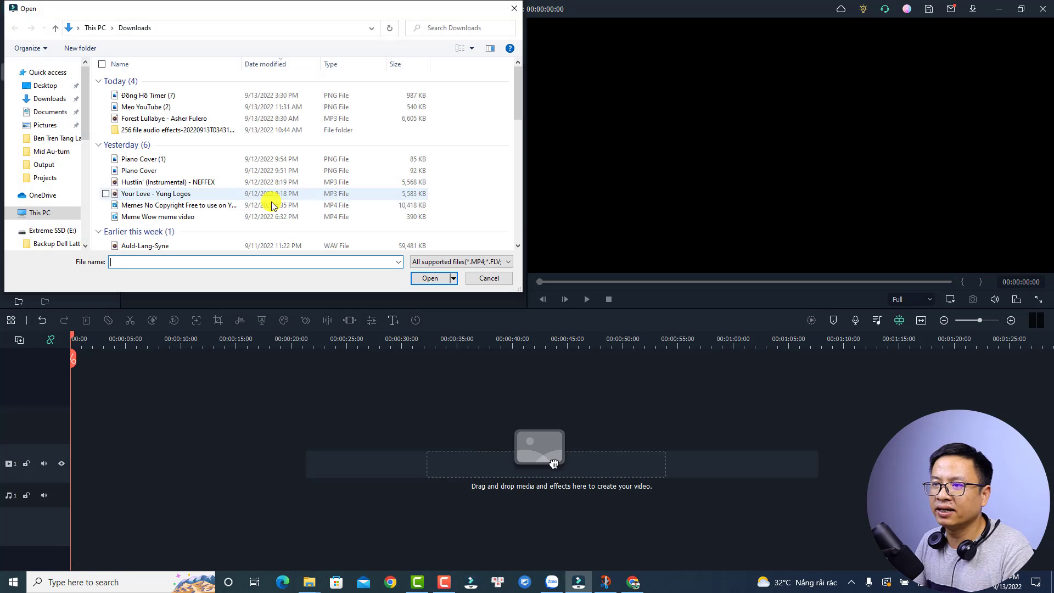
pyautogui.click(36, 213)
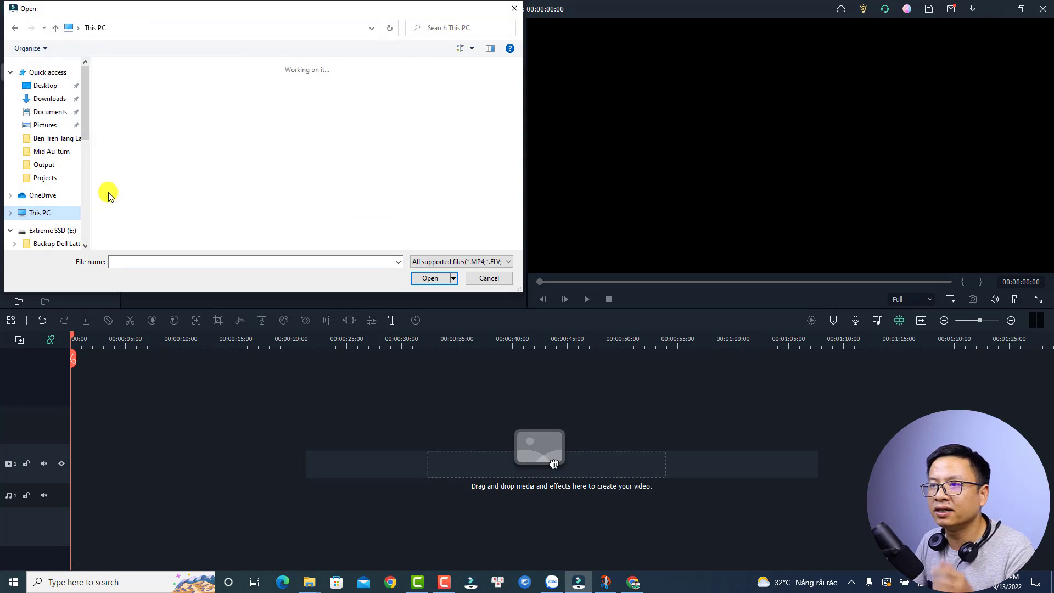
pyautogui.doubleClick(292, 206)
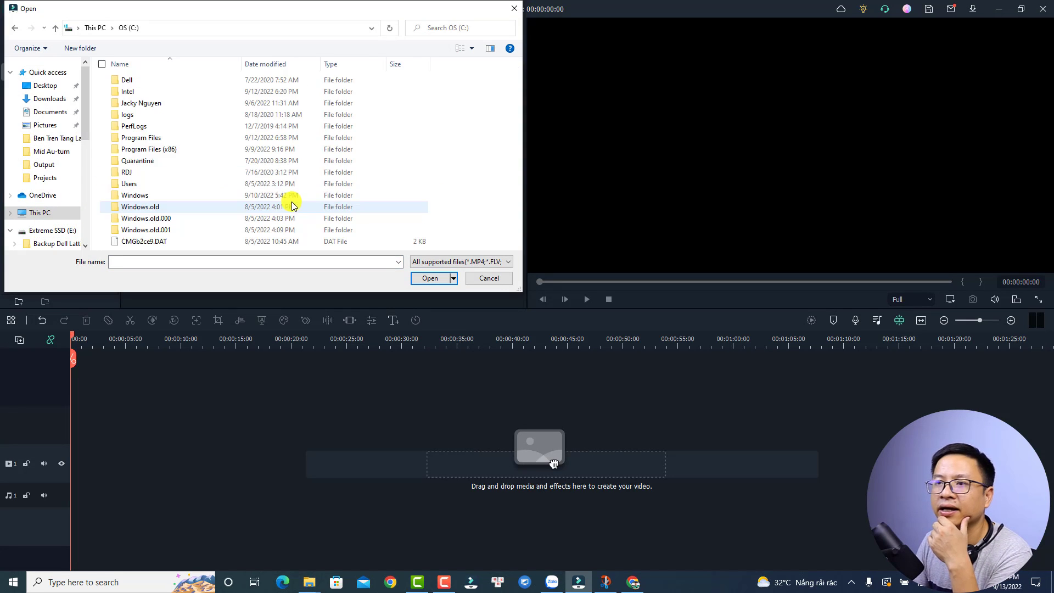
pyautogui.click(131, 106)
pyautogui.doubleClick(132, 107)
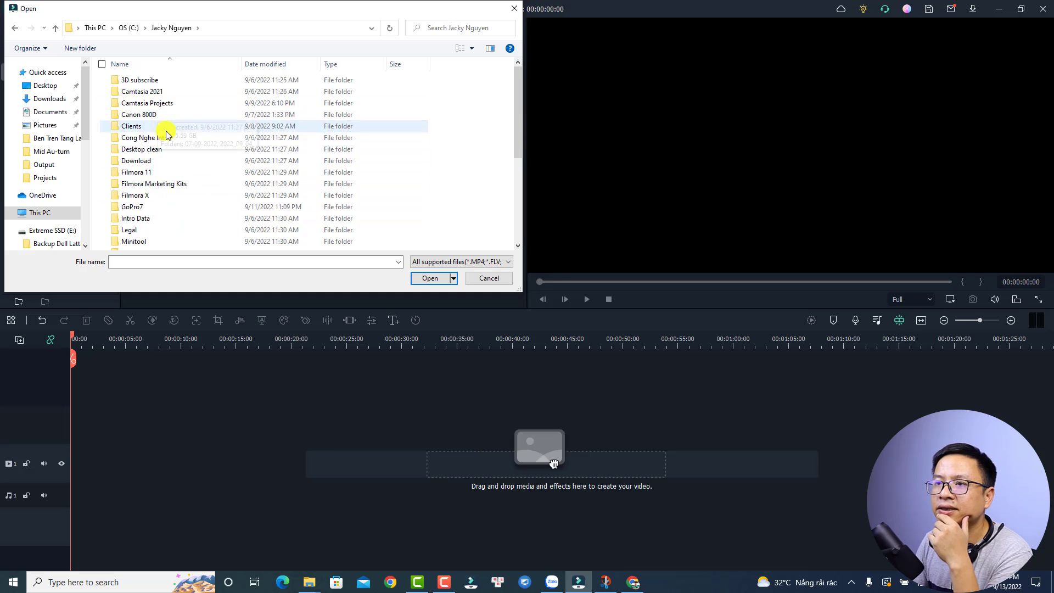
pyautogui.doubleClick(224, 156)
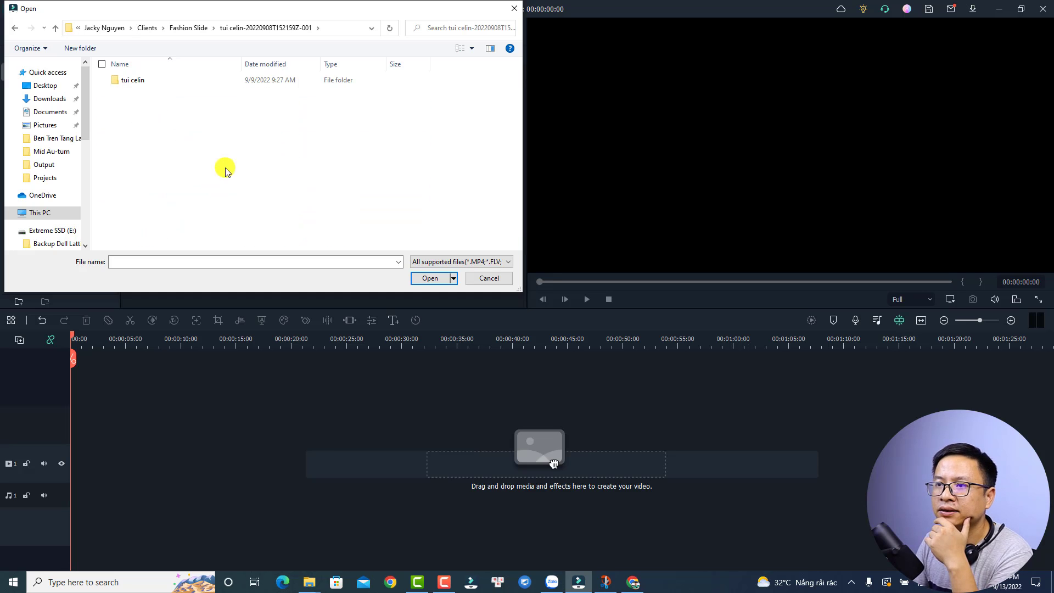
pyautogui.doubleClick(125, 82)
# Step: Select bag photos d4, d9, c9, d1 and c3 and import them
pyautogui.scroll(-3, 297, 206)
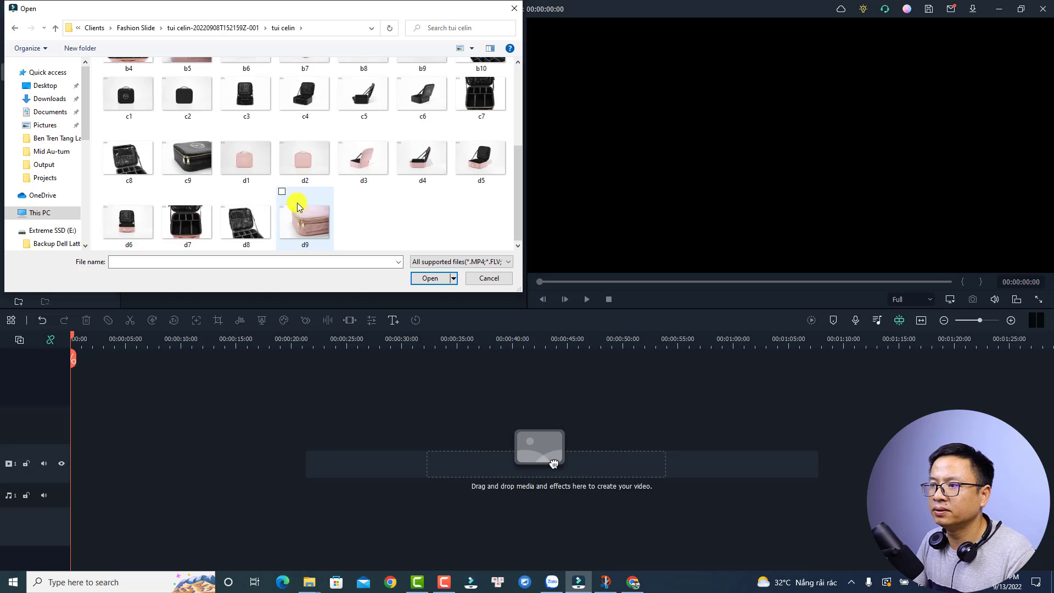
pyautogui.click(427, 161)
pyautogui.keyDown('ctrl'); pyautogui.click(324, 222); pyautogui.keyUp('ctrl')
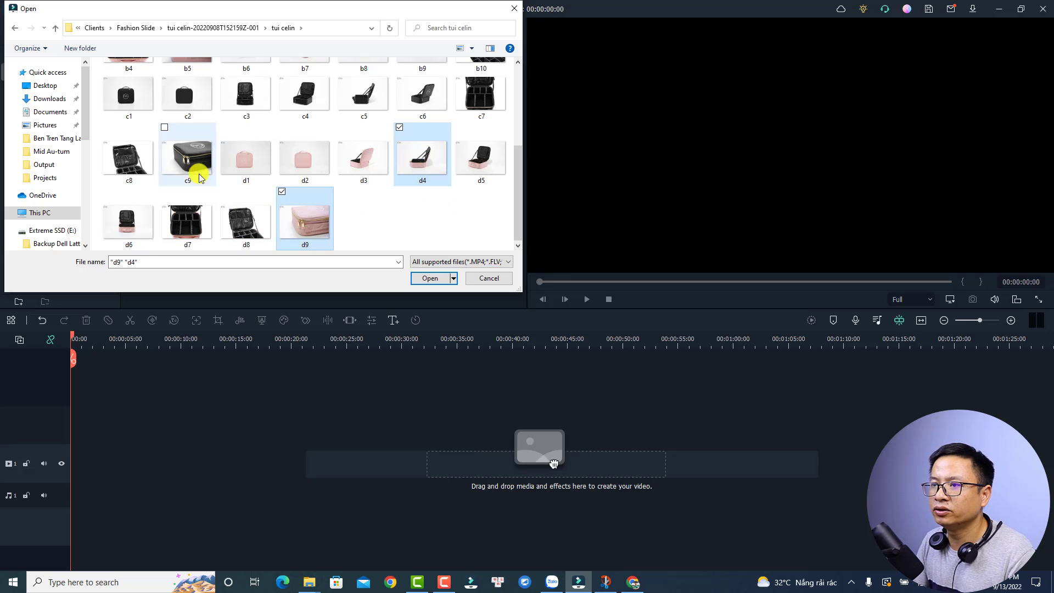
pyautogui.keyDown('ctrl'); pyautogui.click(200, 165); pyautogui.keyUp('ctrl')
pyautogui.keyDown('ctrl'); pyautogui.click(235, 158); pyautogui.keyUp('ctrl')
pyautogui.keyDown('ctrl'); pyautogui.click(251, 105); pyautogui.keyUp('ctrl')
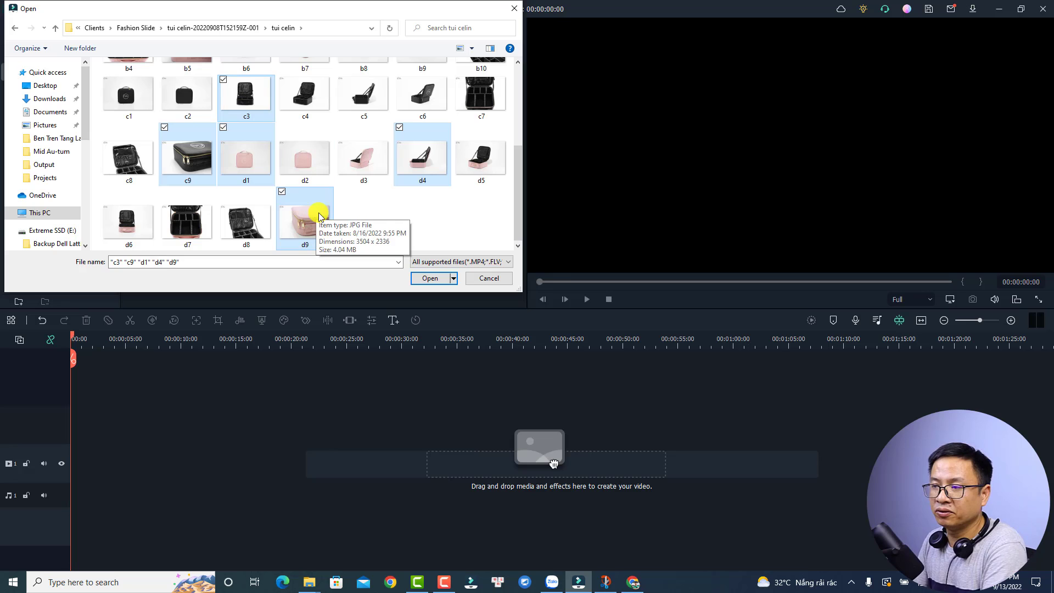
pyautogui.click(431, 278)
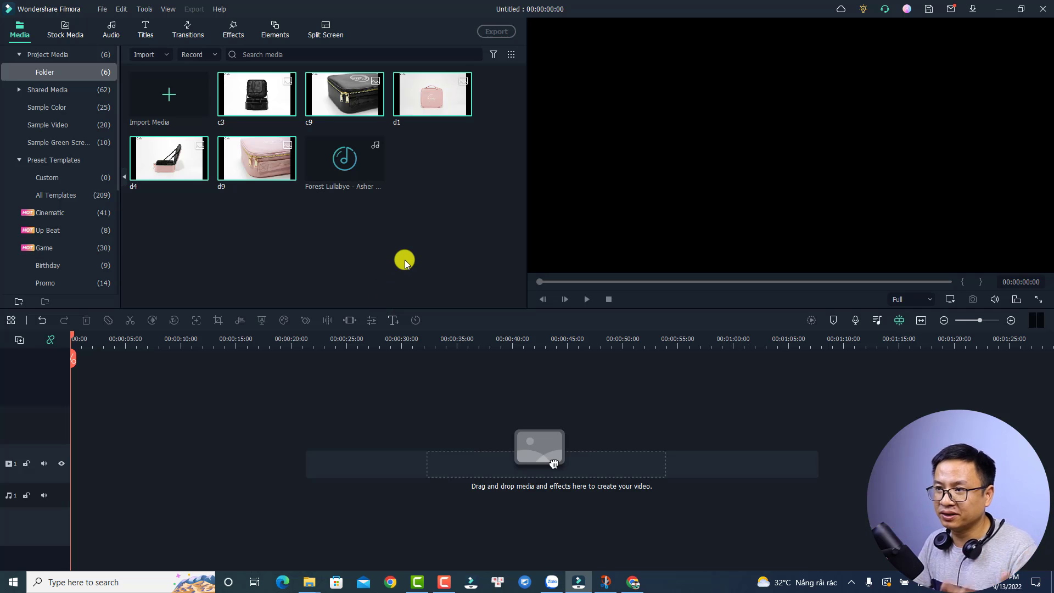
# Step: Place all six media items on the timeline, cut the music at the photos' end (00:00:25:02), and fit the view
pyautogui.moveTo(409, 228); pyautogui.dragTo(118, 62)
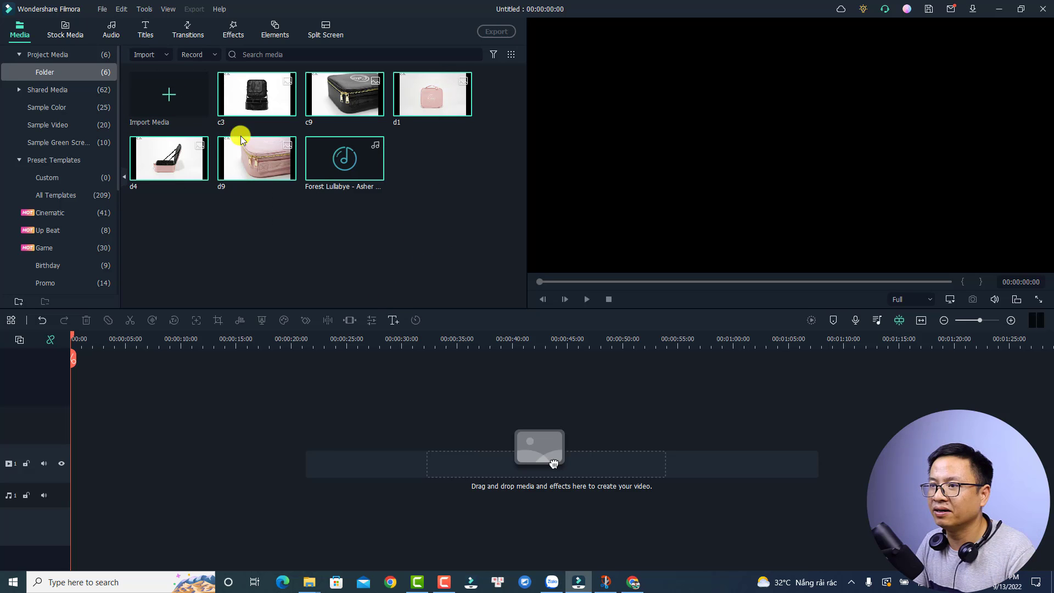
pyautogui.moveTo(240, 137); pyautogui.dragTo(190, 496)
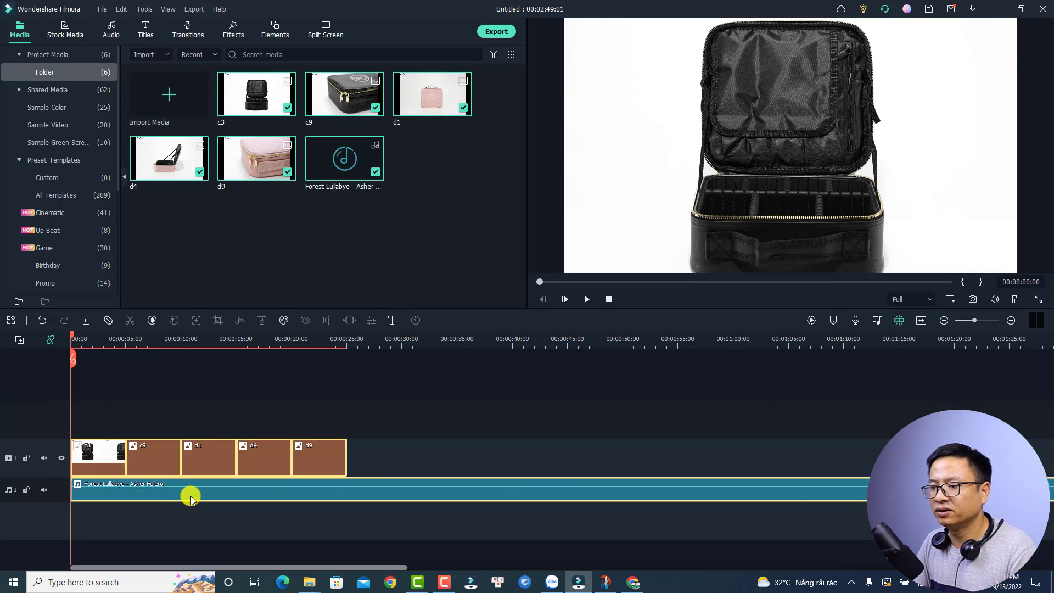
pyautogui.click(347, 344)
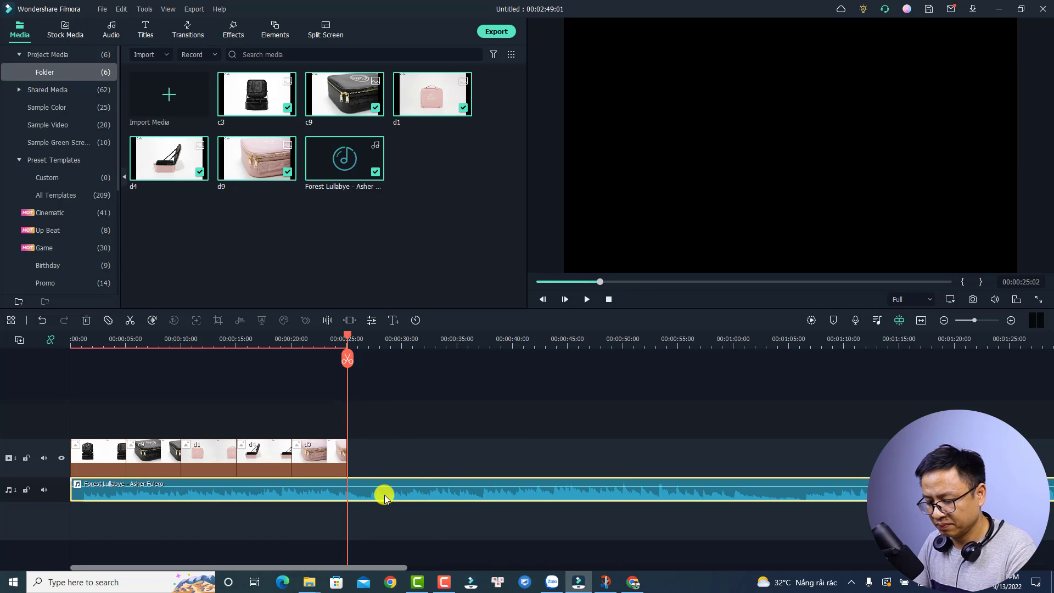
pyautogui.hotkey('ctrl', 'b')
pyautogui.press('Delete')
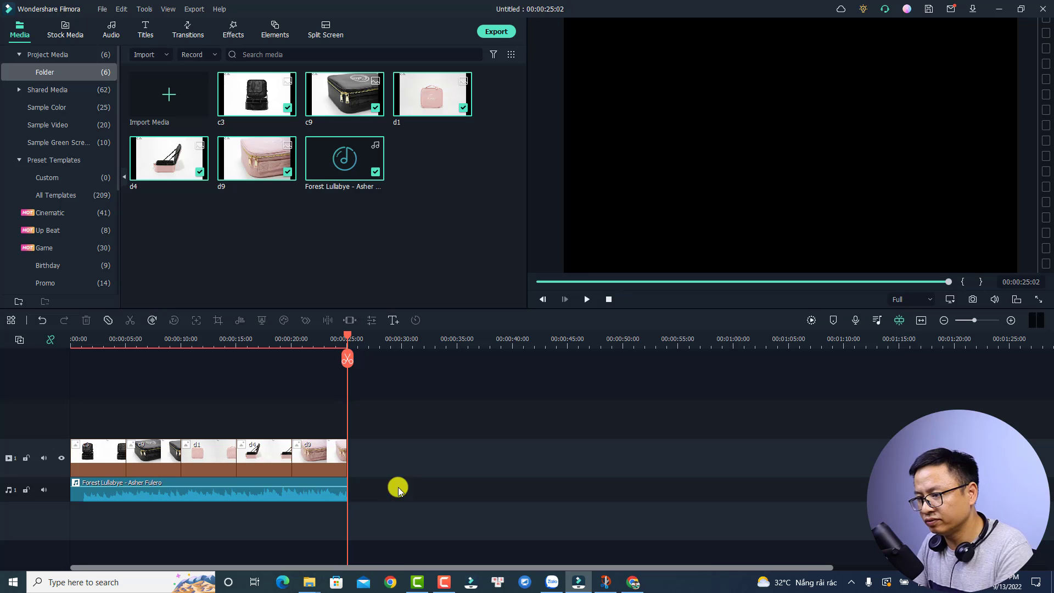
pyautogui.click(921, 322)
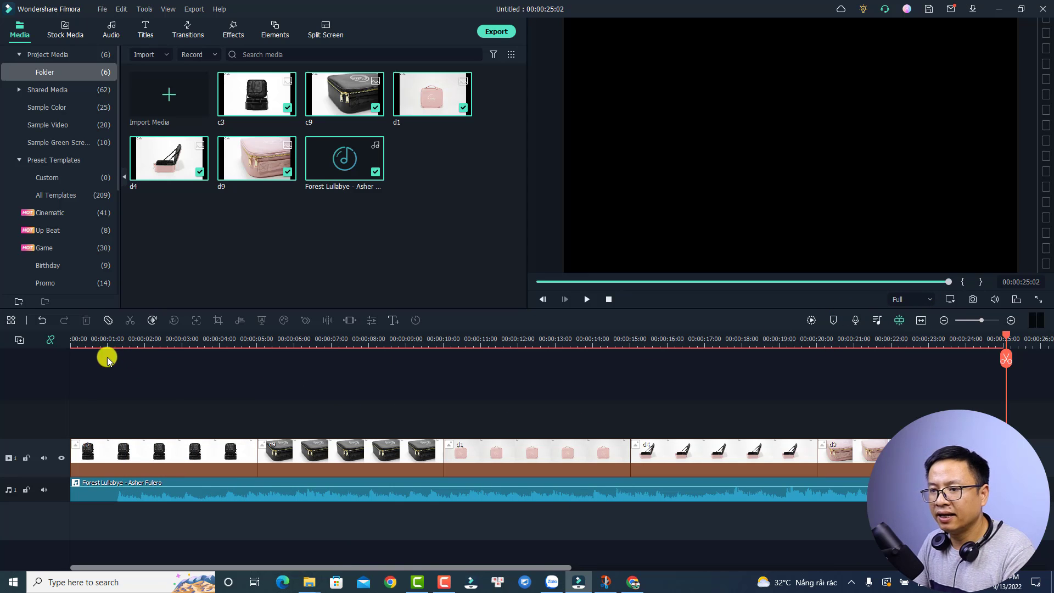
pyautogui.click(91, 342)
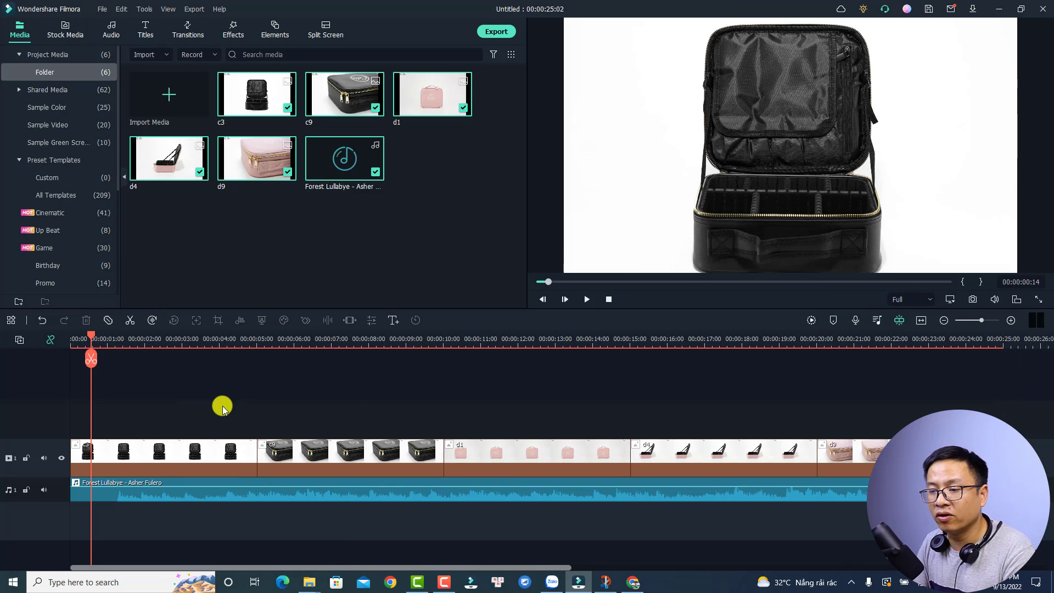
pyautogui.press('space')
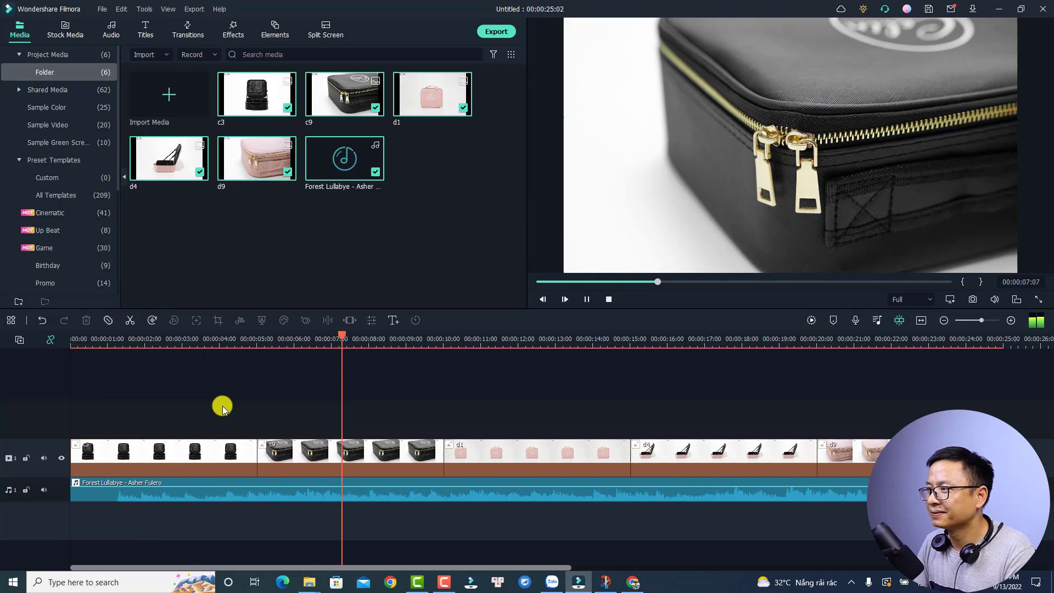
pyautogui.press('space')
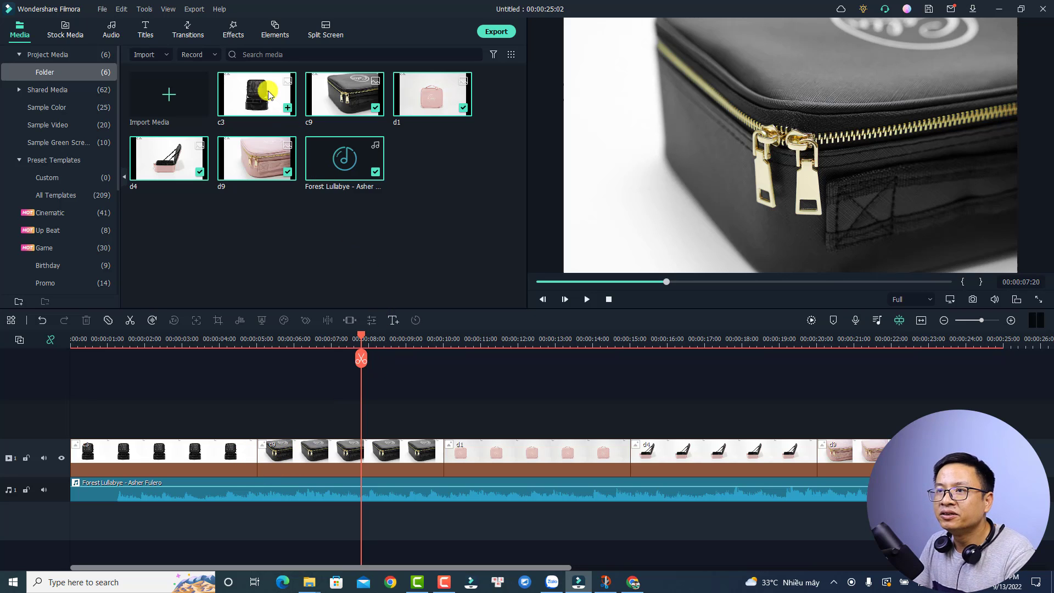
# Step: Add the Slideshow Push transition between the first and second bag clips
pyautogui.click(184, 32)
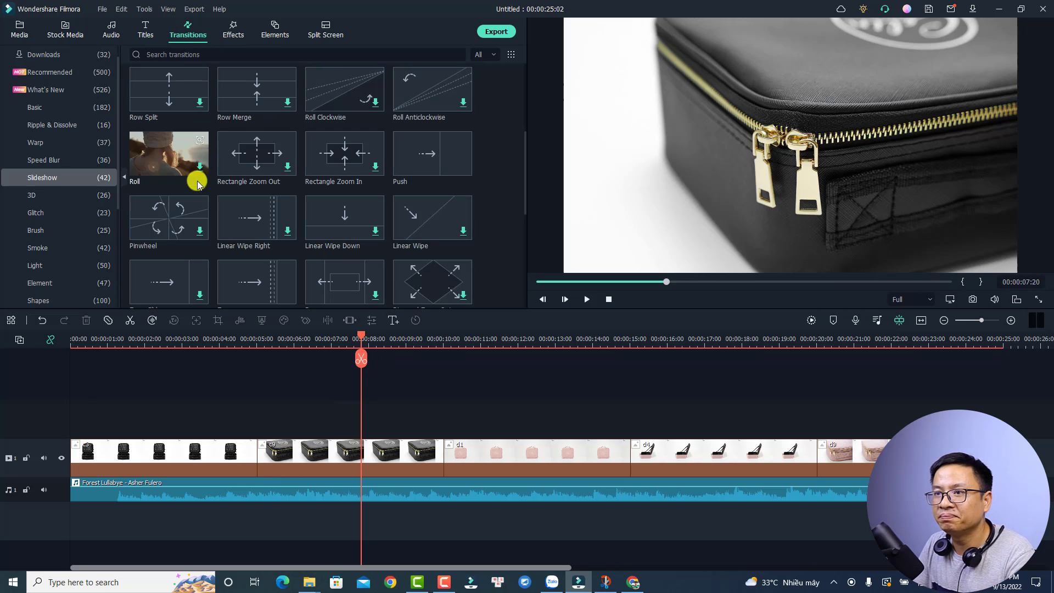
pyautogui.click(417, 168)
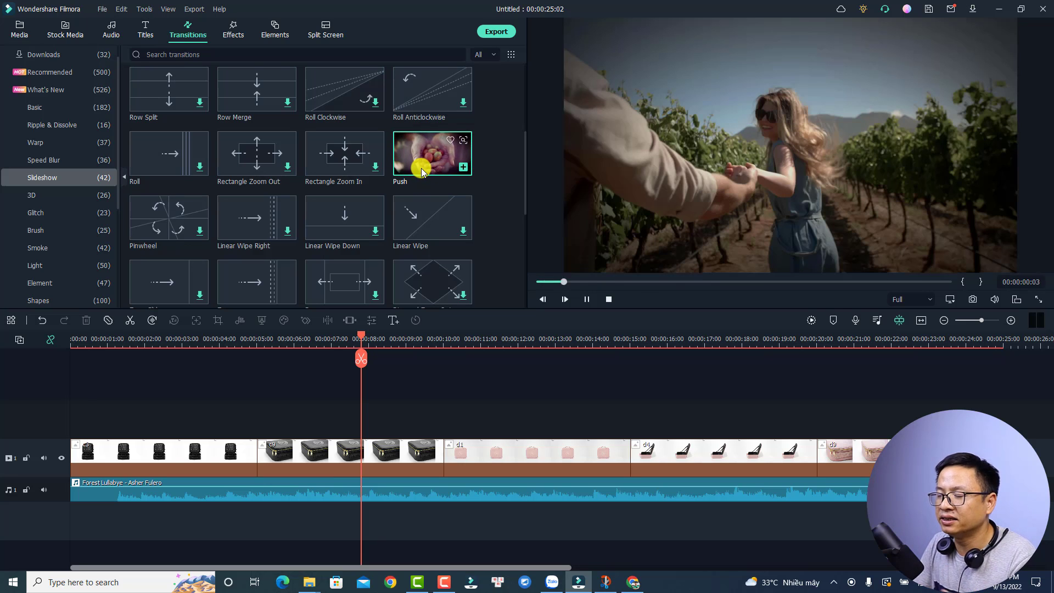
pyautogui.moveTo(420, 164); pyautogui.dragTo(257, 459)
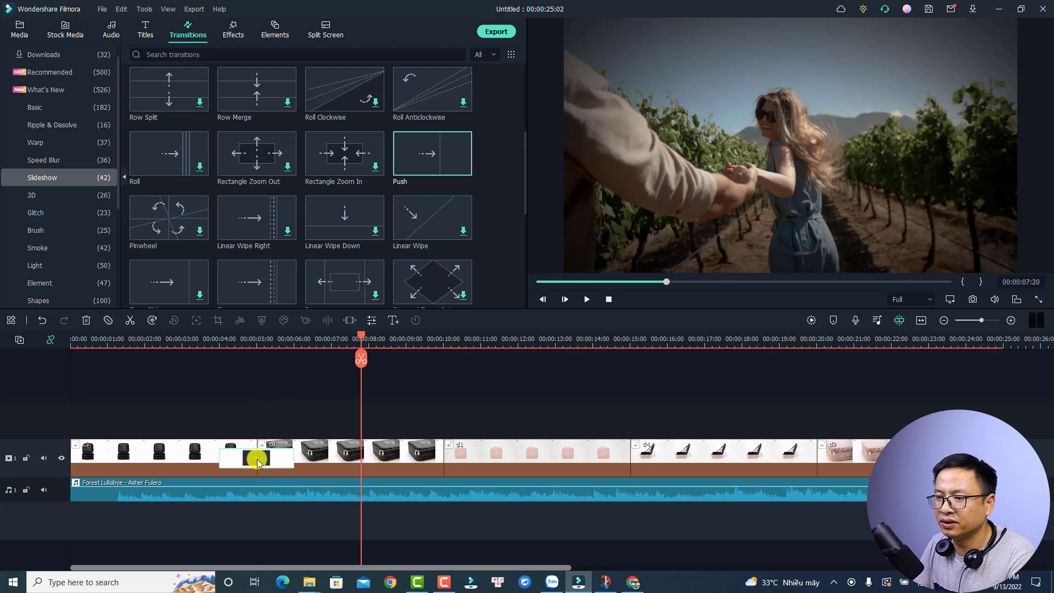
# Step: Play back the new Push transition, then select all clips on the video track
pyautogui.click(204, 340)
pyautogui.press('space')
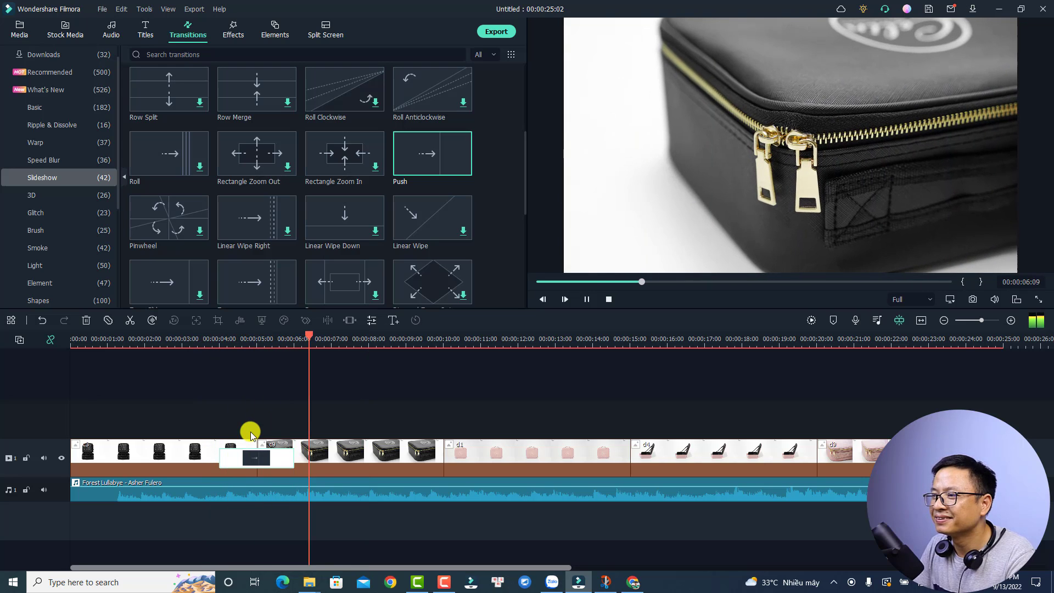
pyautogui.press('space')
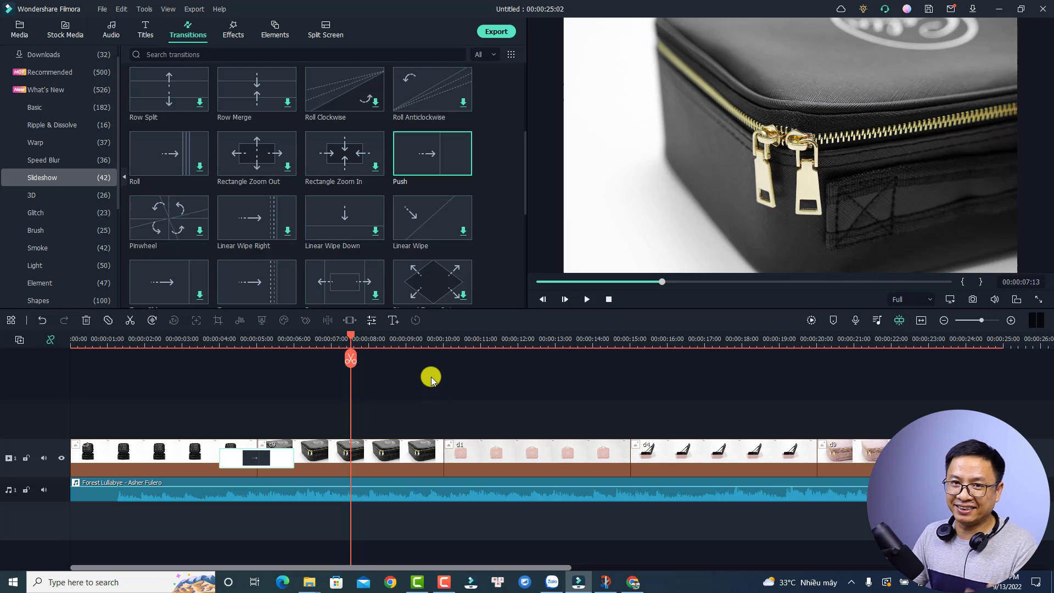
pyautogui.moveTo(912, 412); pyautogui.dragTo(165, 450)
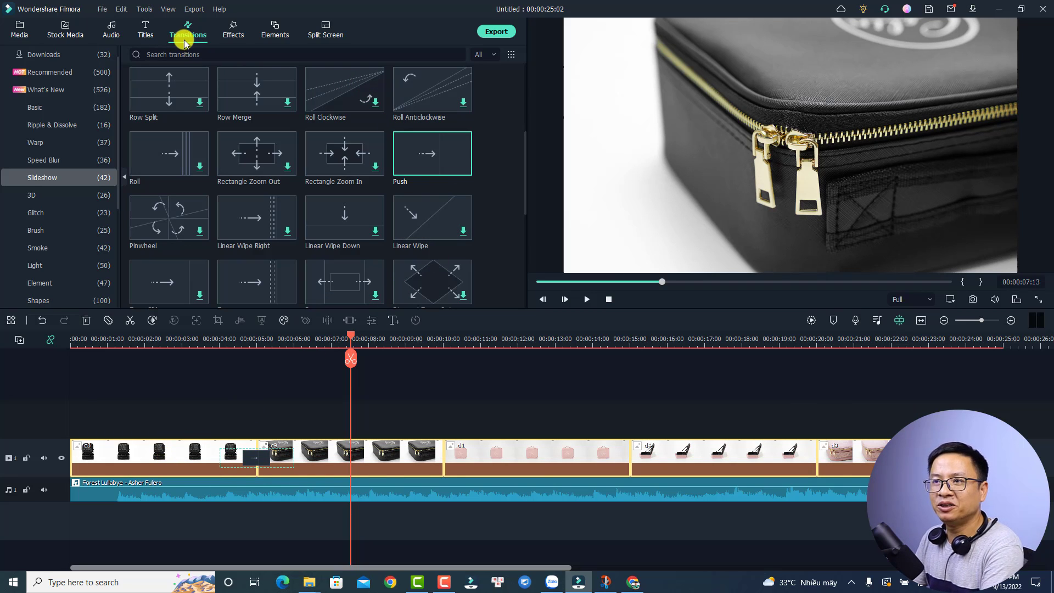
# Step: Apply Push to all four clip boundaries and return the playhead to about 3 seconds
pyautogui.moveTo(413, 165)
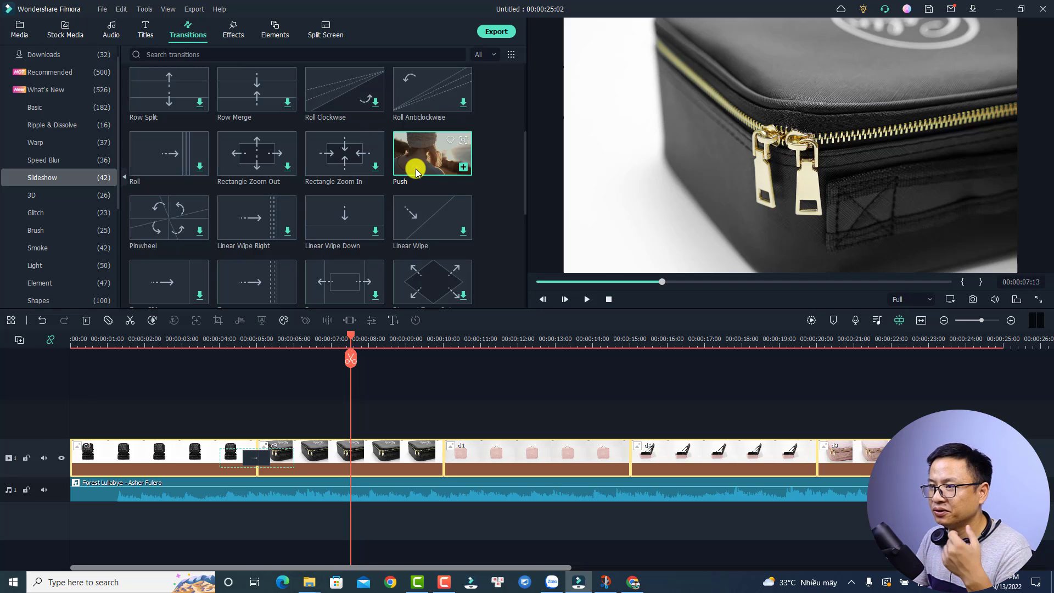
pyautogui.rightClick(416, 171)
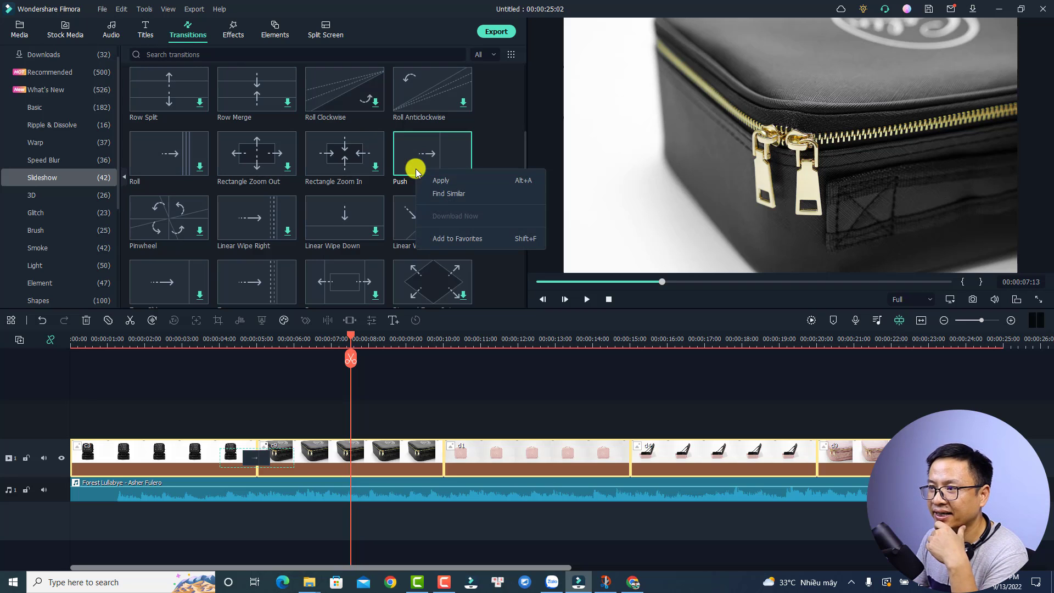
pyautogui.click(444, 181)
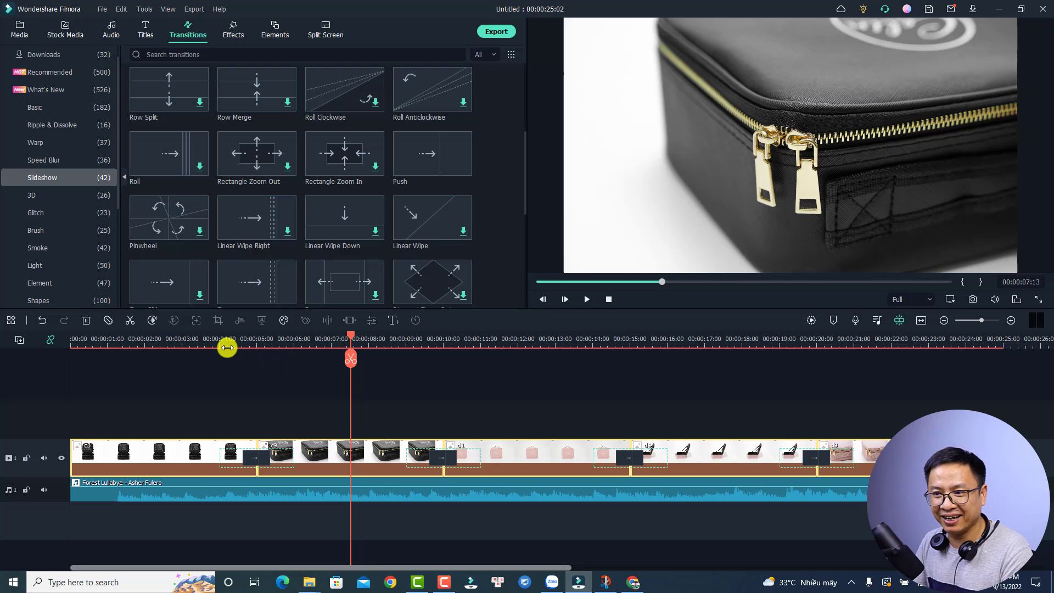
pyautogui.click(208, 341)
pyautogui.press('space')
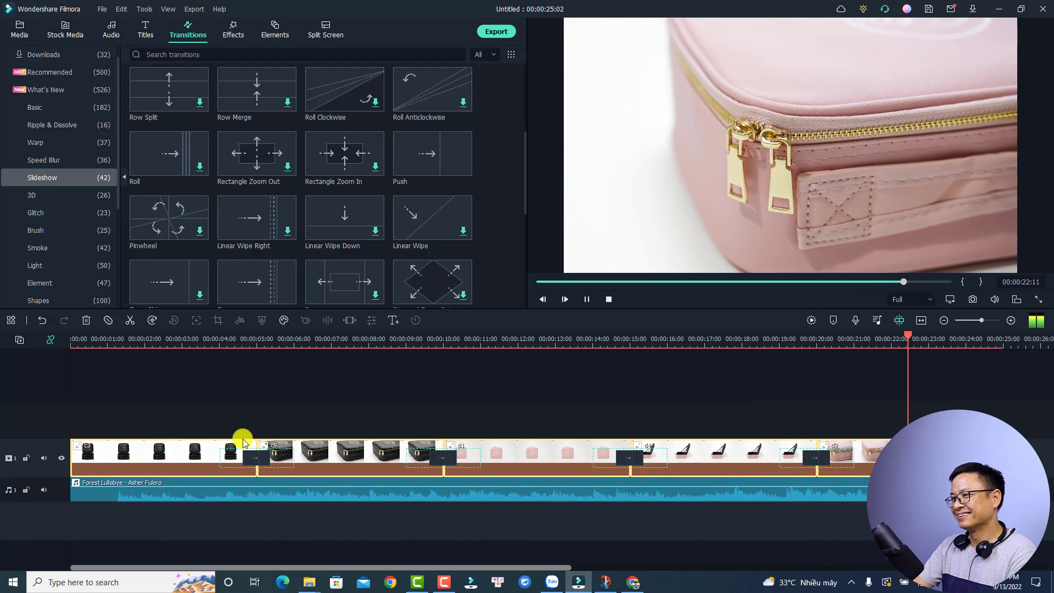
pyautogui.press('space')
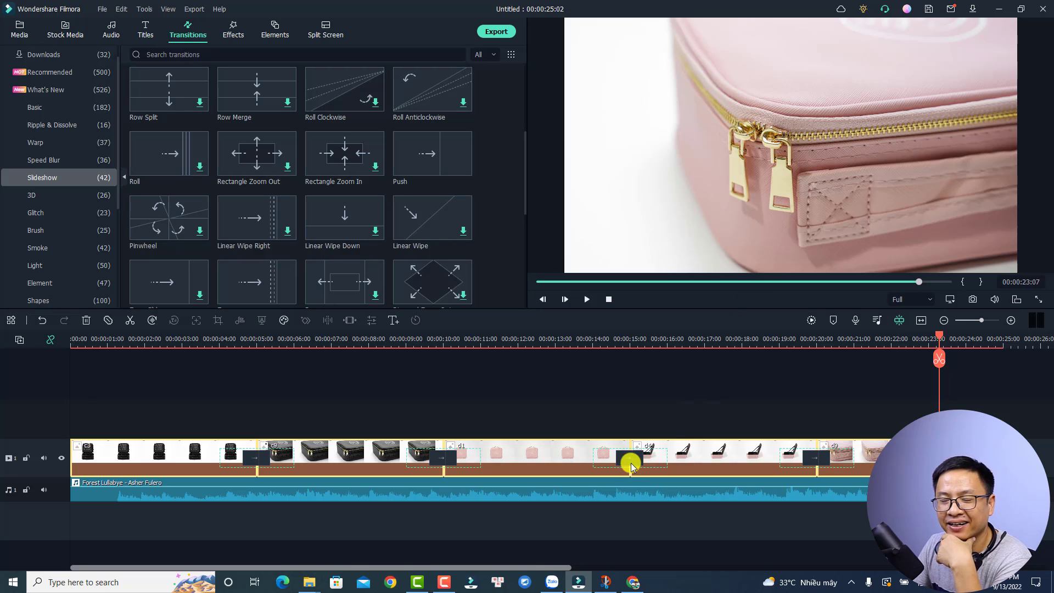
pyautogui.click(102, 10)
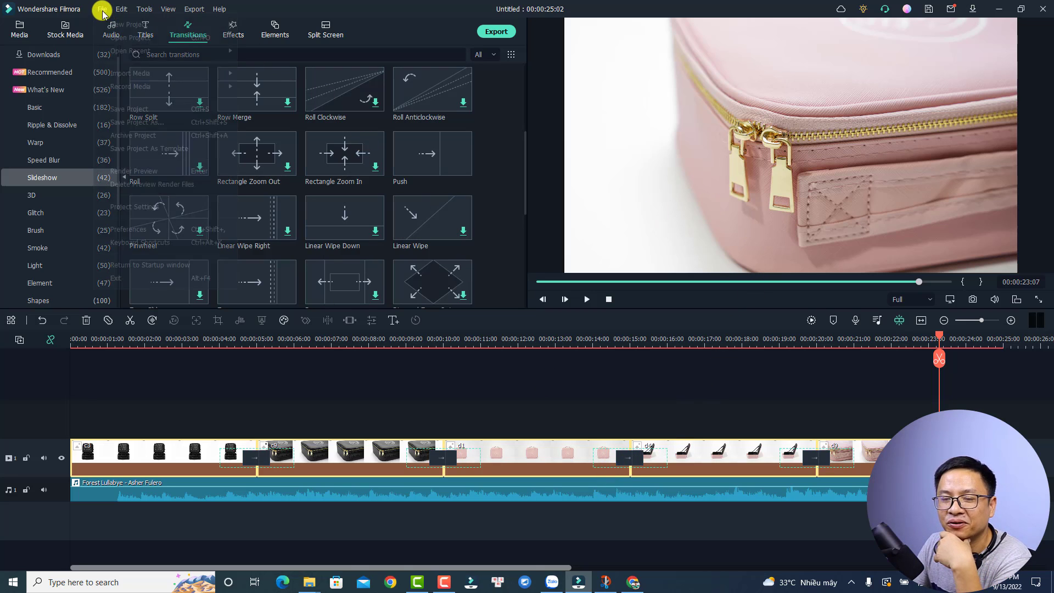
pyautogui.click(122, 227)
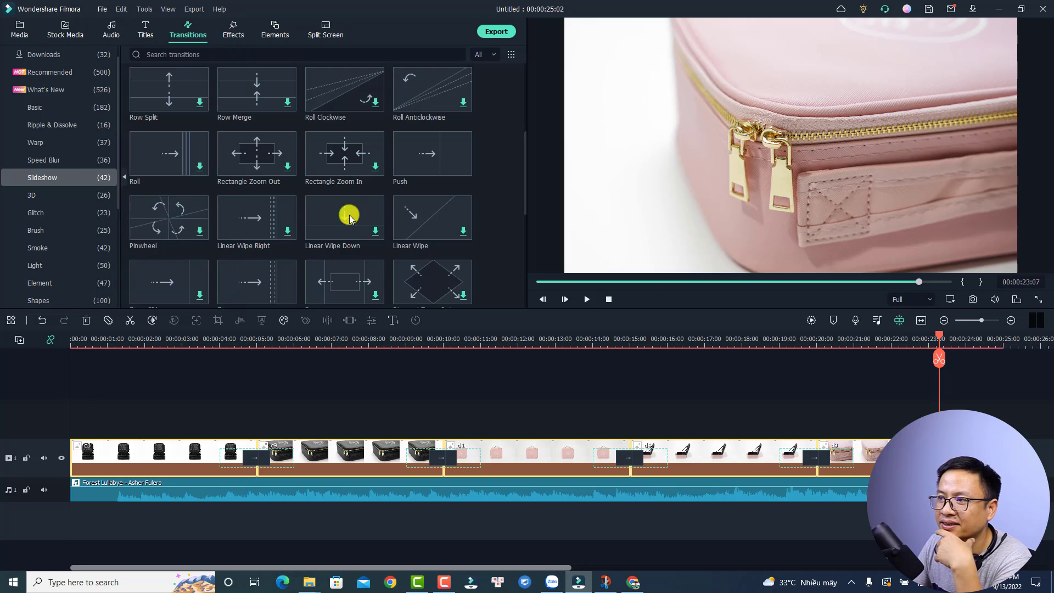
pyautogui.click(486, 123)
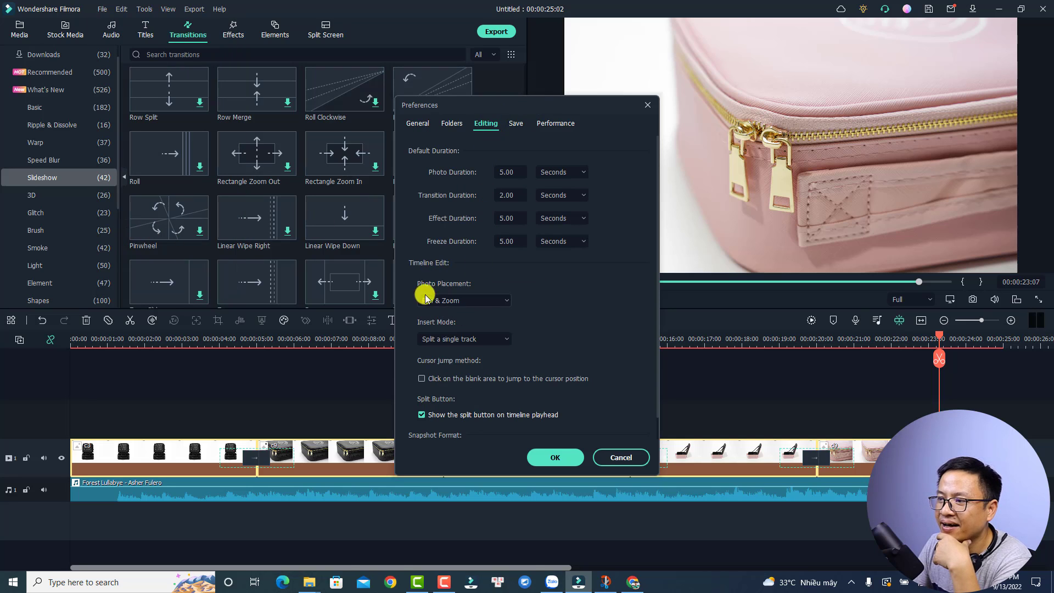
pyautogui.click(493, 300)
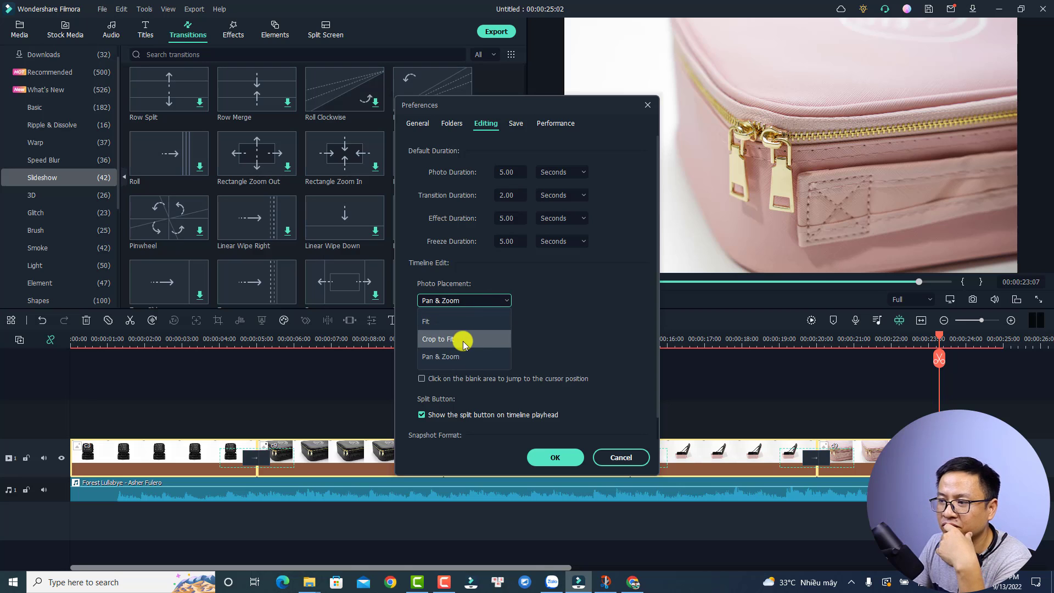
pyautogui.click(440, 358)
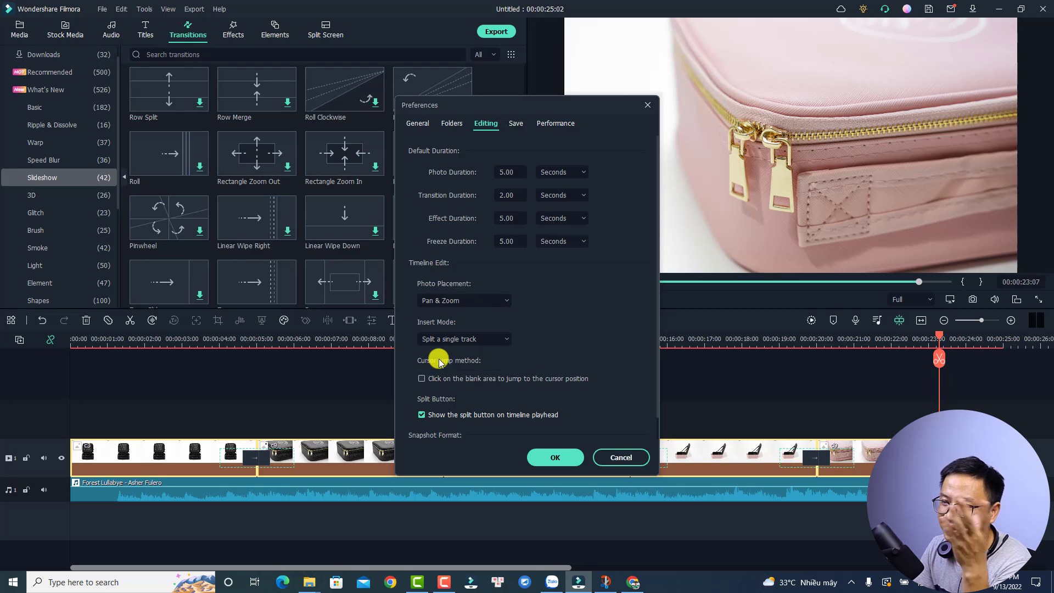
pyautogui.click(556, 458)
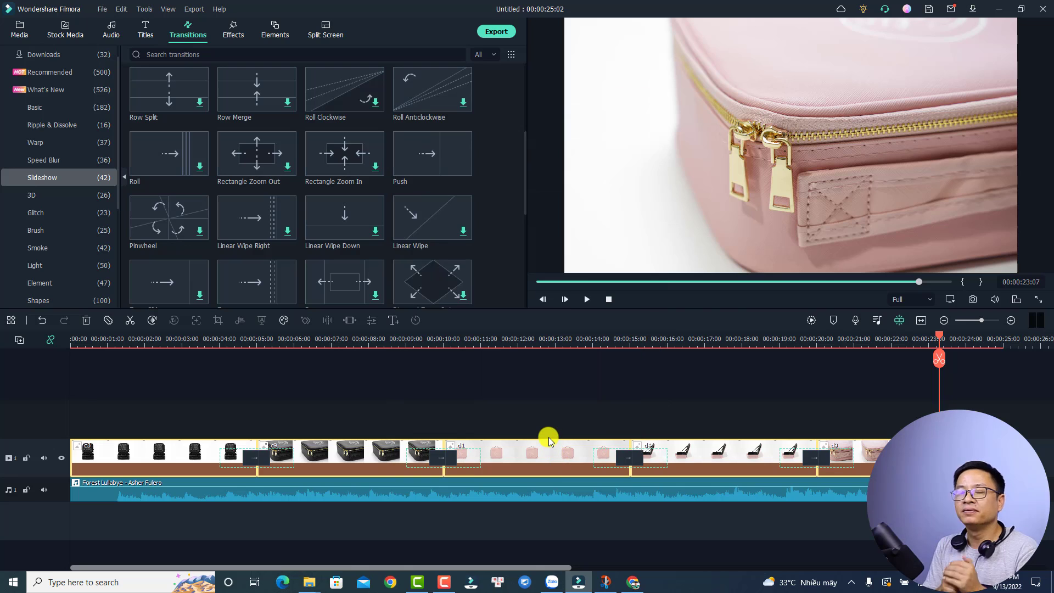